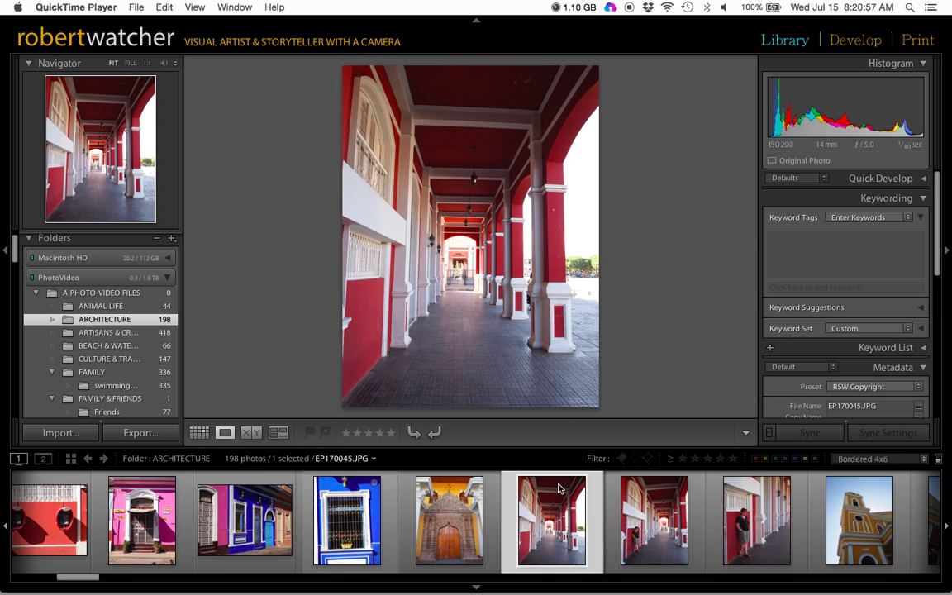
Bring Lightroom forward and dismiss the corridor photo's context menu without choosing an editor
{"action": "left_click", "coordinate": [549, 512]}
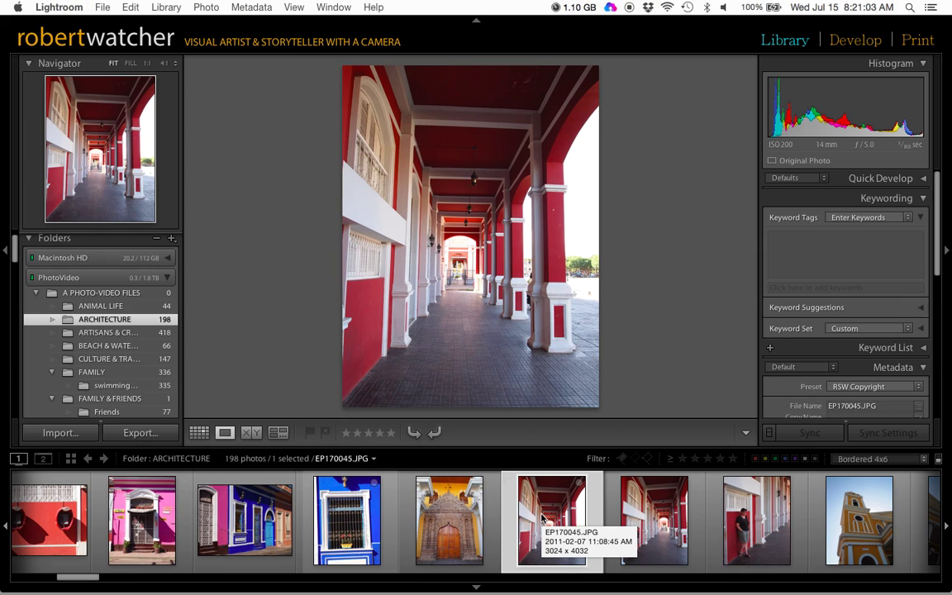
{"action": "right_click", "coordinate": [542, 518]}
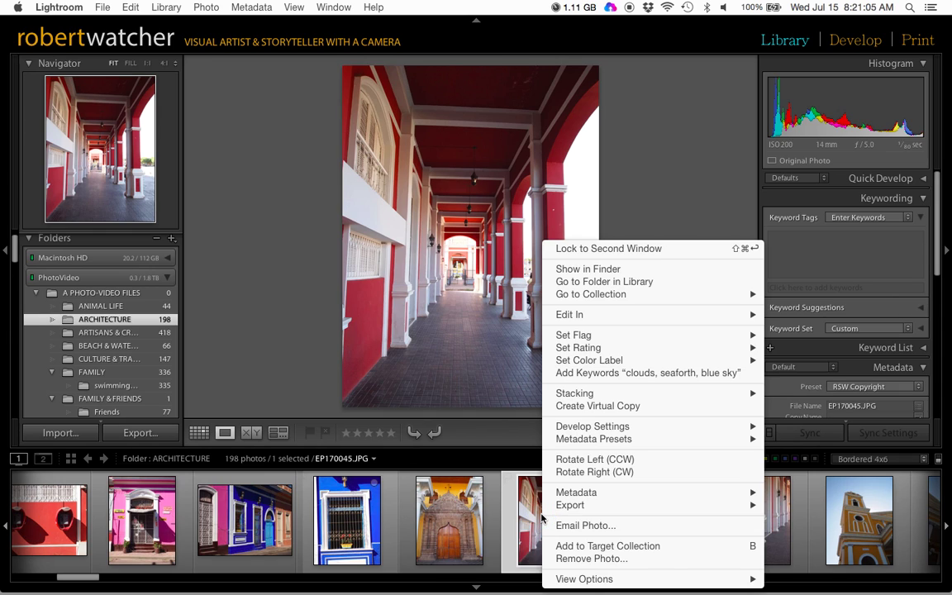
{"action": "mouse_move", "coordinate": [603, 318]}
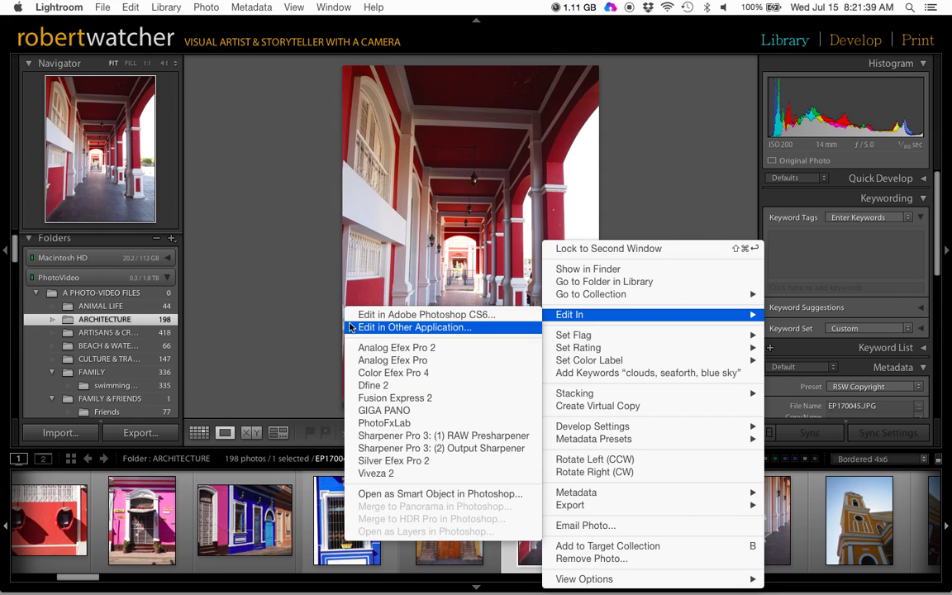
{"action": "left_click", "coordinate": [302, 296]}
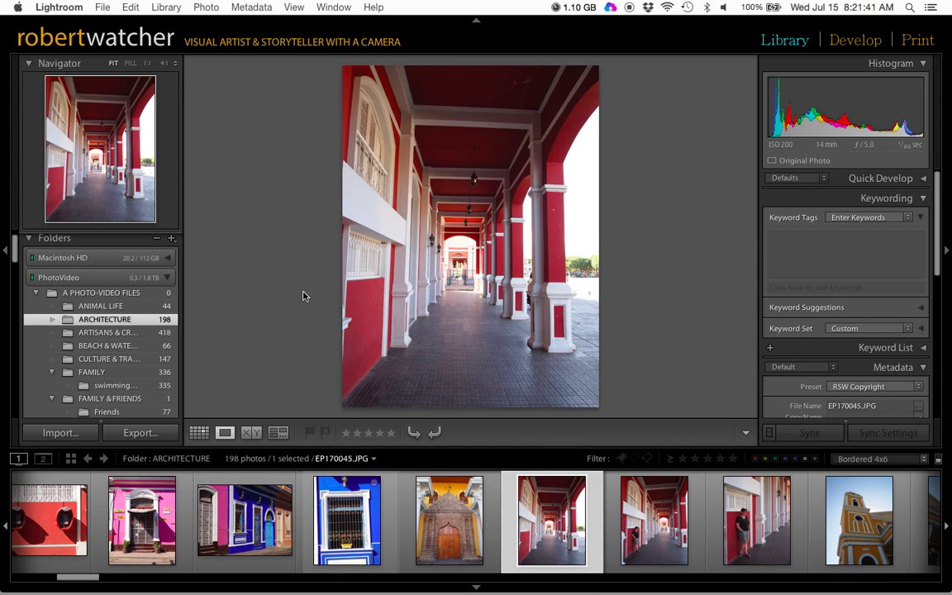
Open Lightroom Preferences on External Editing and browse Applications for an additional editor
{"action": "left_click", "coordinate": [58, 7]}
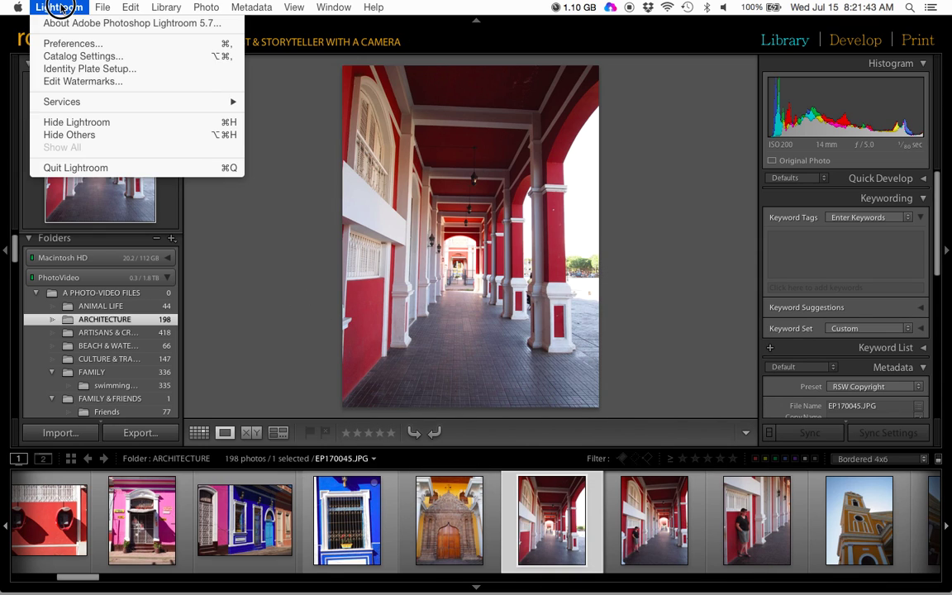
{"action": "left_click", "coordinate": [72, 45]}
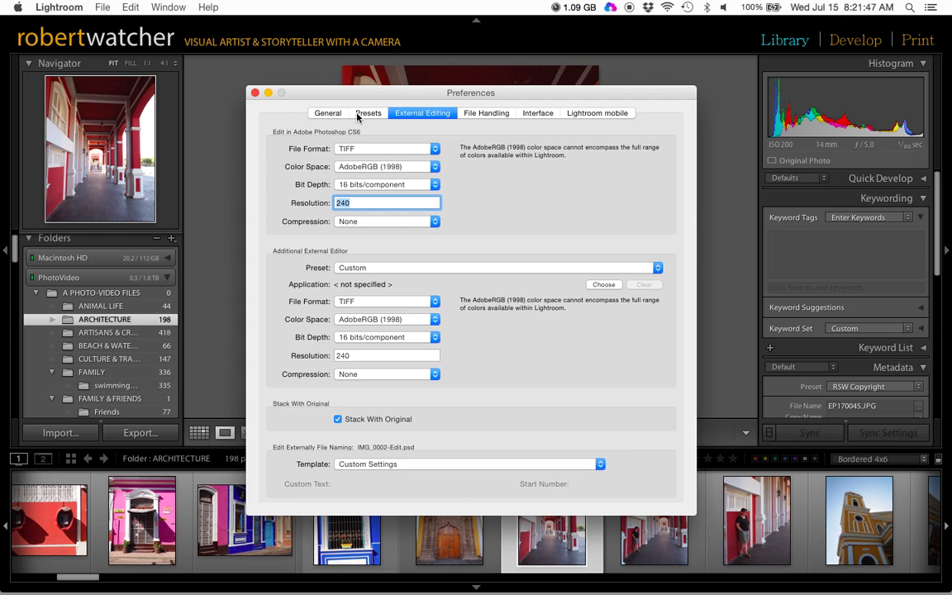
{"action": "left_click", "coordinate": [332, 113]}
{"action": "left_click", "coordinate": [423, 113]}
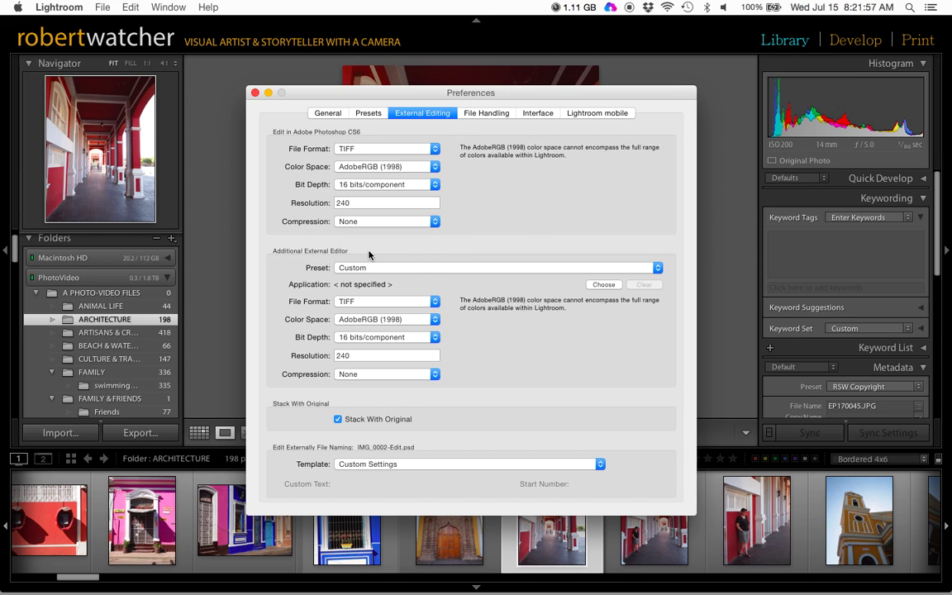
{"action": "left_click", "coordinate": [604, 286]}
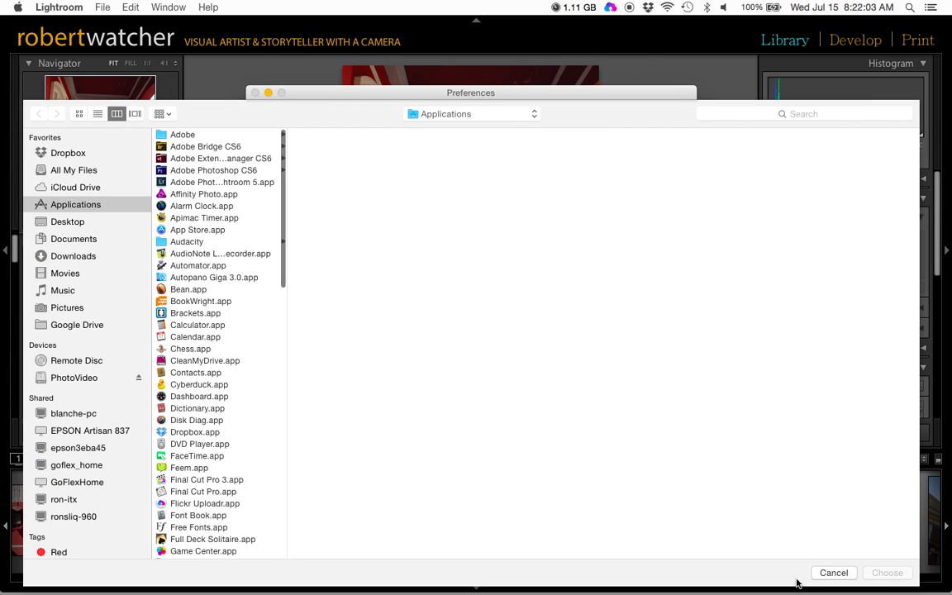
Pick Affinity Photo.app from Applications as the additional external editor
{"action": "left_click", "coordinate": [834, 573]}
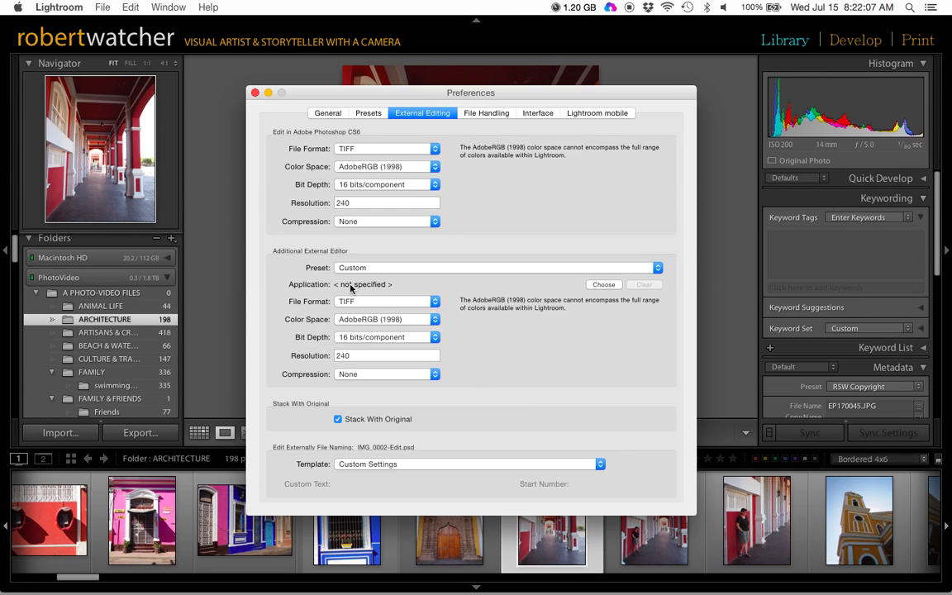
{"action": "left_click", "coordinate": [603, 284]}
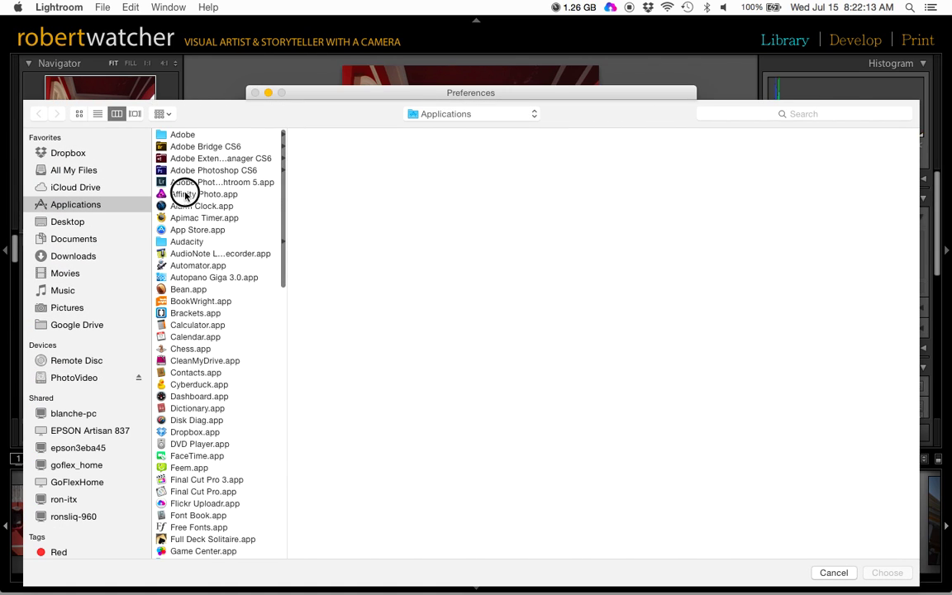
{"action": "left_click", "coordinate": [185, 194]}
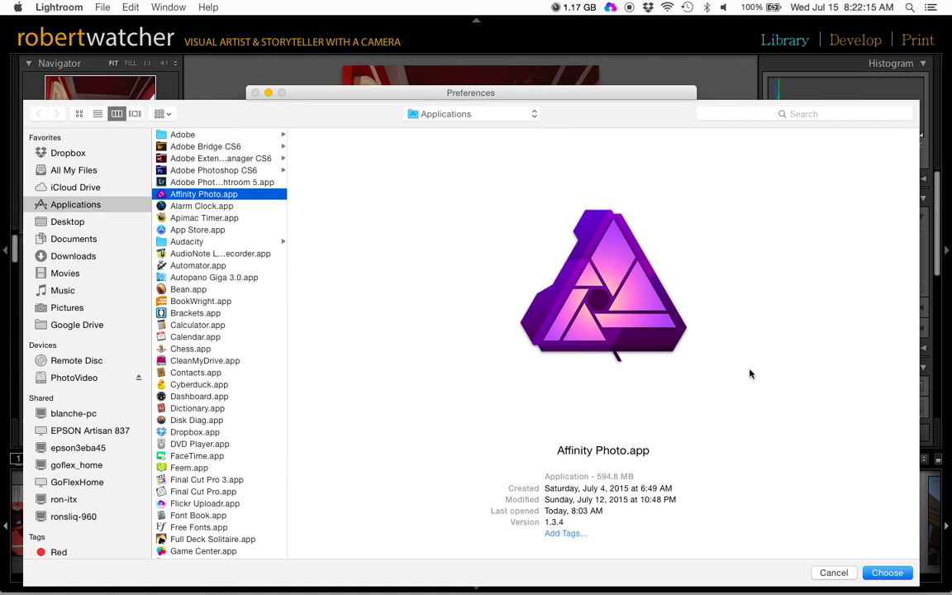
{"action": "left_click", "coordinate": [880, 572]}
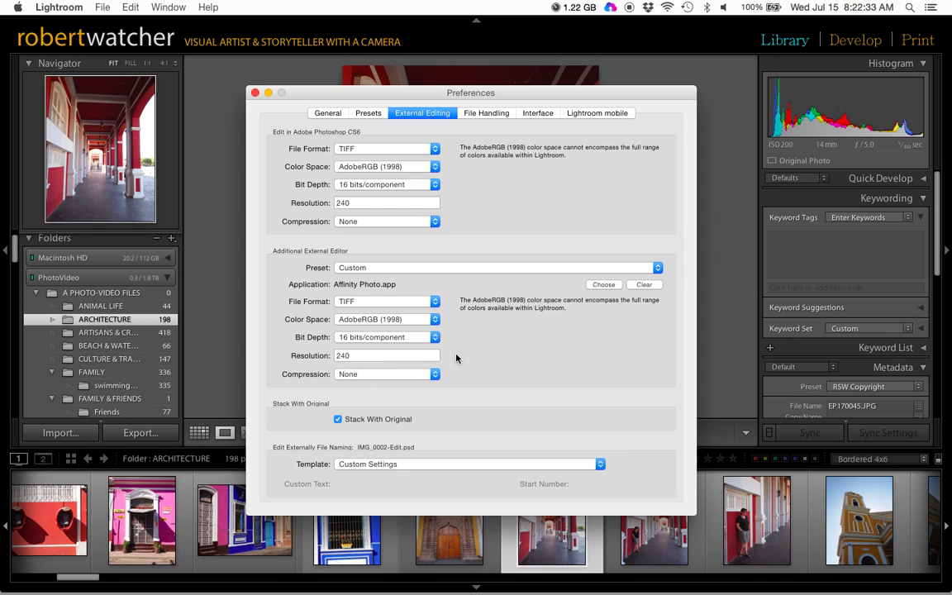
{"action": "left_click", "coordinate": [656, 269]}
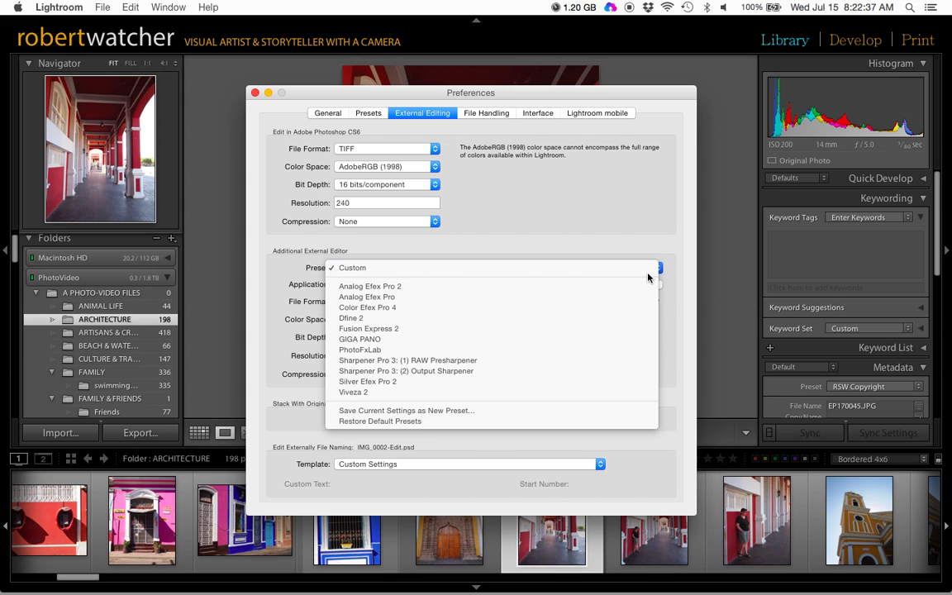
Save the current external-editor settings as a new preset named 'Affinity Photo'
{"action": "left_click", "coordinate": [439, 411]}
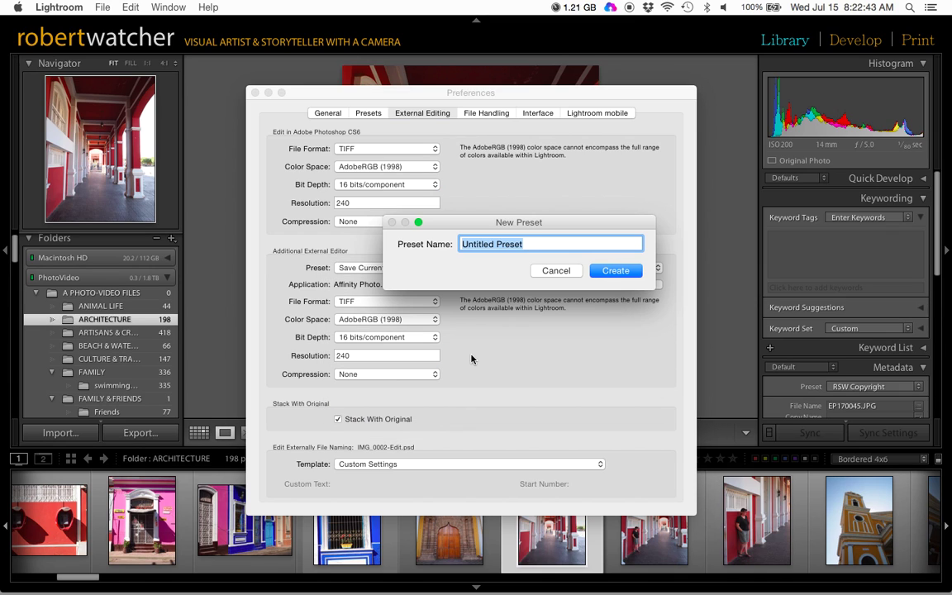
{"action": "type", "text": "Affinity"}
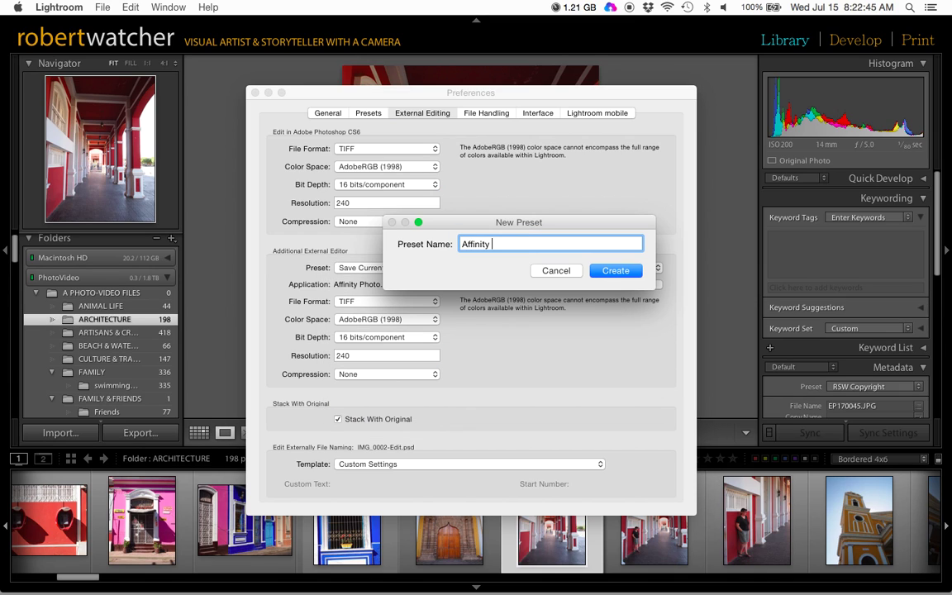
{"action": "type", "text": " photo"}
{"action": "key", "text": "Left"}
{"action": "key", "text": "Left"}
{"action": "key", "text": "Left"}
{"action": "key", "text": "Left"}
{"action": "key", "text": "BackSpace"}
{"action": "type", "text": "P"}
{"action": "left_click", "coordinate": [615, 270]}
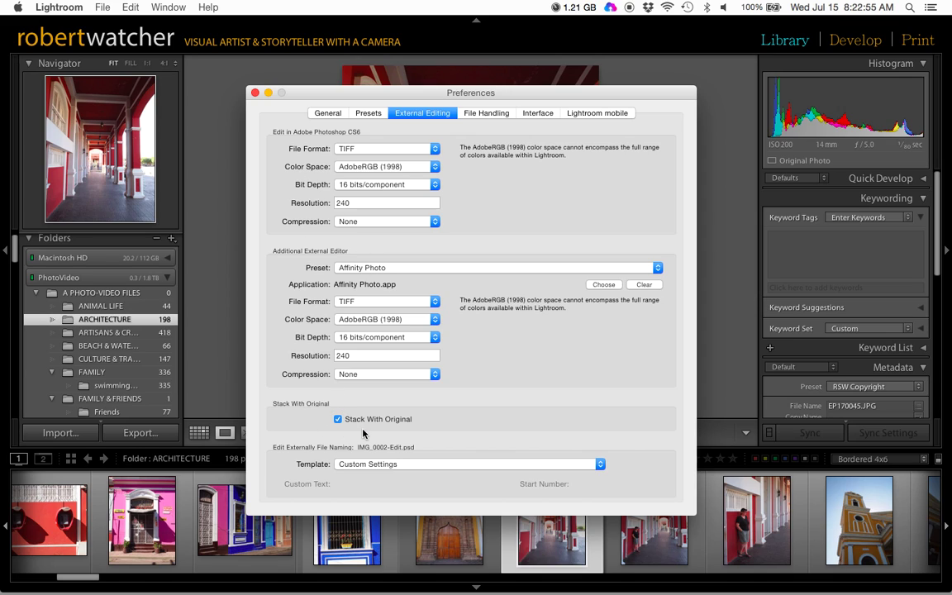
Keep the Custom Settings file naming template and close Preferences
{"action": "left_click", "coordinate": [422, 467]}
{"action": "left_click", "coordinate": [439, 444]}
{"action": "left_click", "coordinate": [255, 94]}
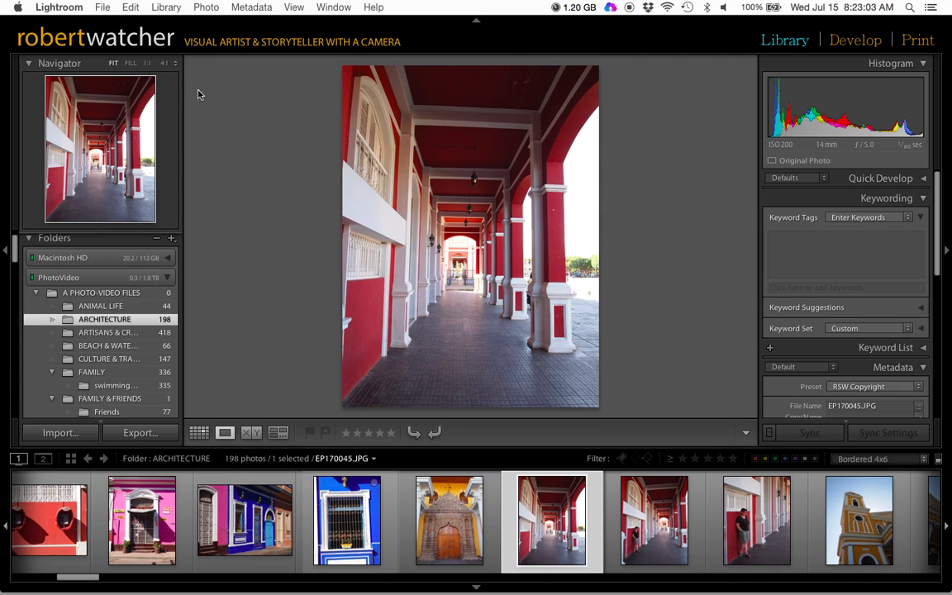
Send the corridor photo to Affinity Photo via Edit In as a TIFF copy with Lightroom adjustments
{"action": "right_click", "coordinate": [546, 517]}
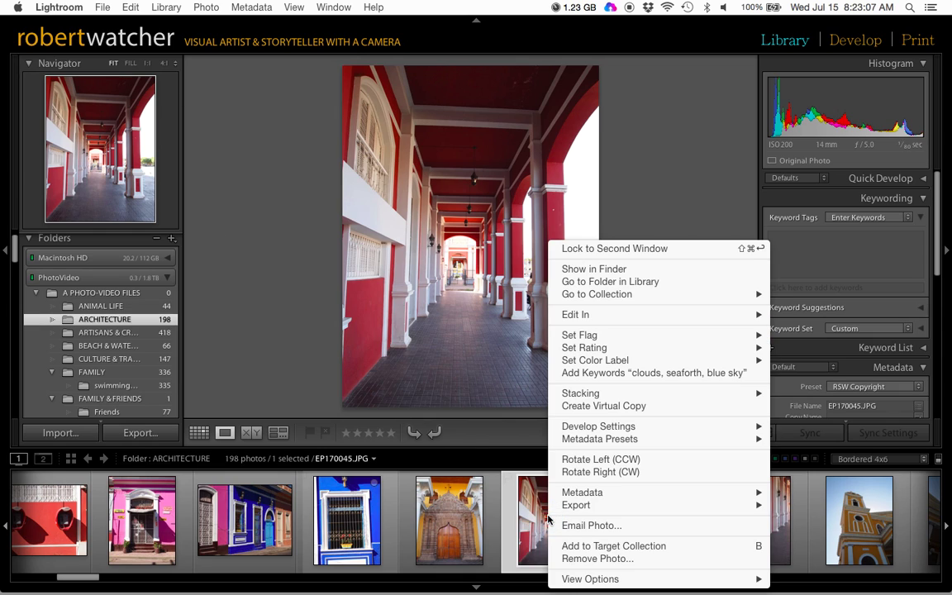
{"action": "mouse_move", "coordinate": [590, 315]}
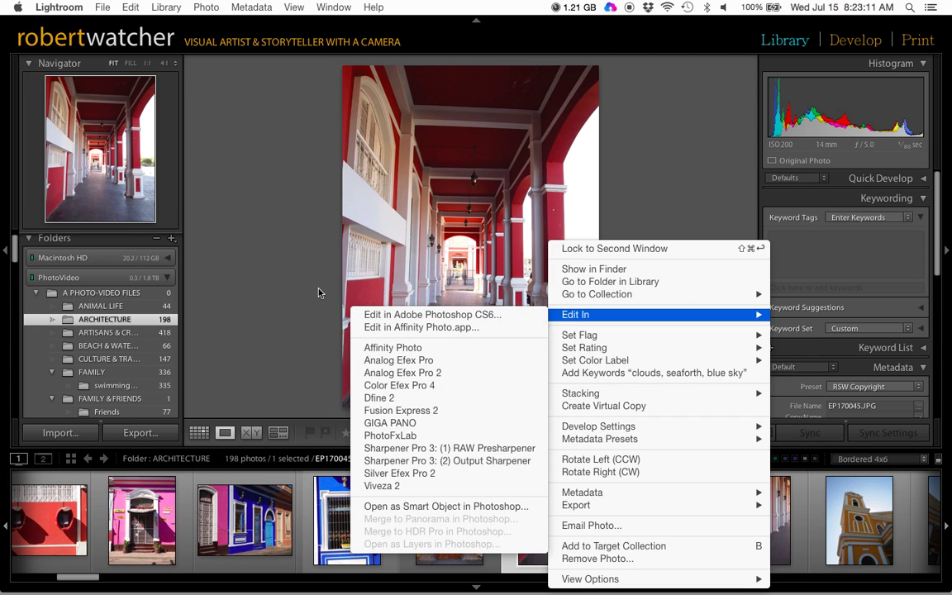
{"action": "left_click", "coordinate": [286, 259]}
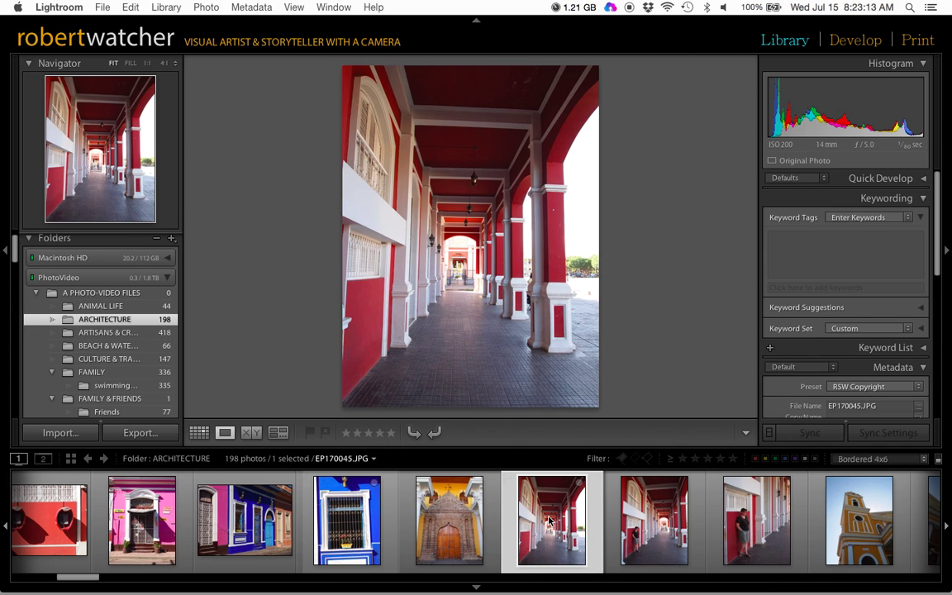
{"action": "right_click", "coordinate": [548, 519]}
{"action": "mouse_move", "coordinate": [582, 315]}
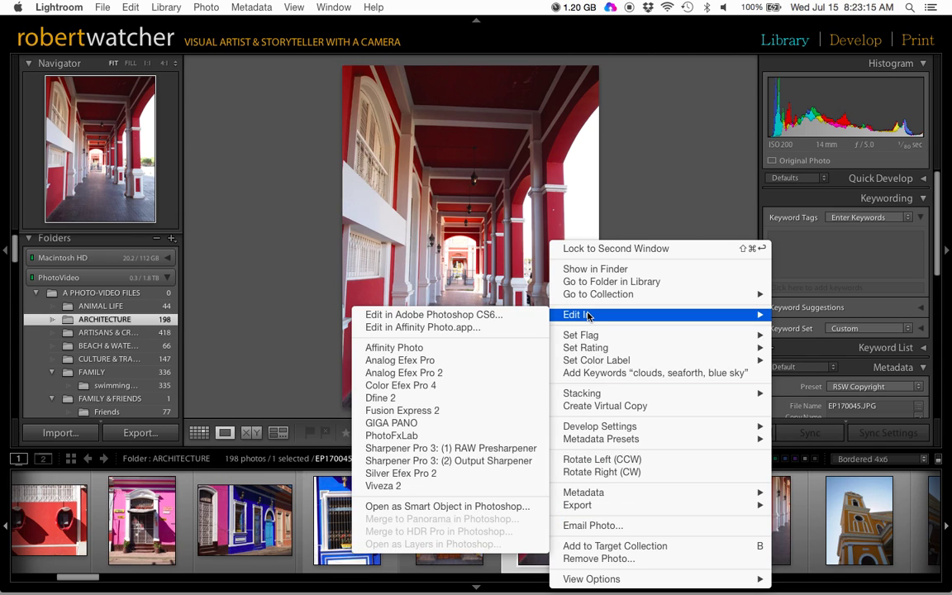
{"action": "left_click", "coordinate": [452, 347]}
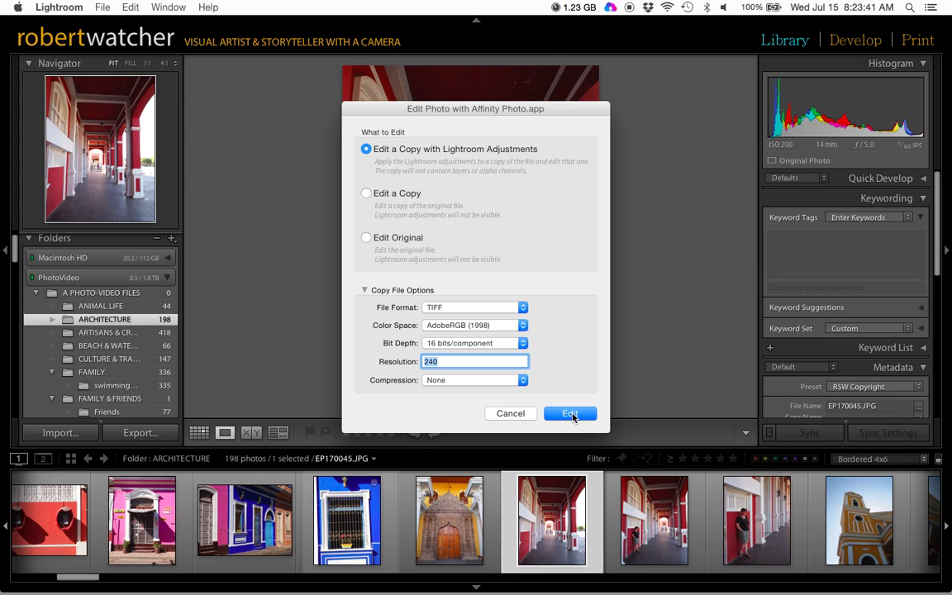
{"action": "left_click", "coordinate": [570, 413]}
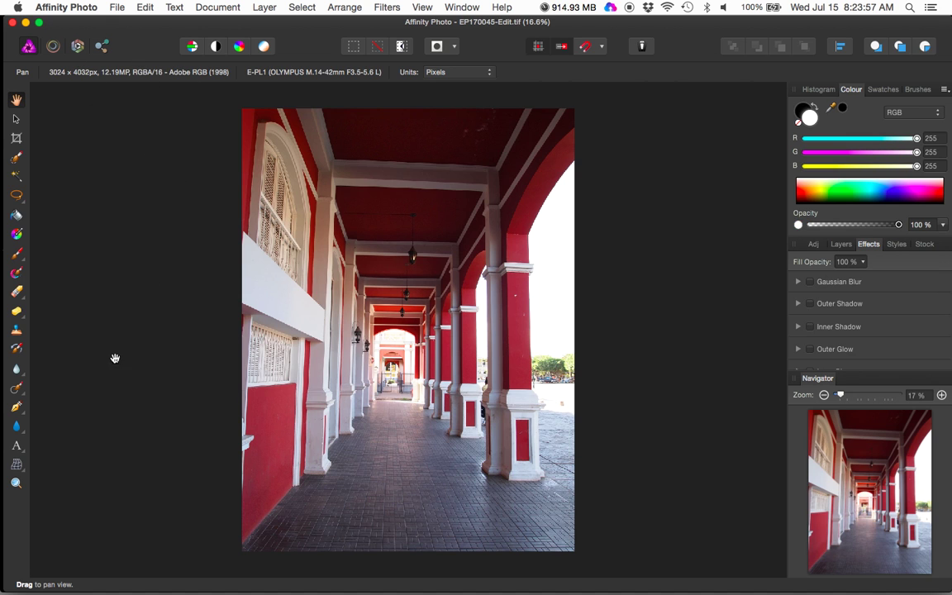
Apply a Perspective Tool correction, pulling both top corners outward to straighten the columns
{"action": "left_click", "coordinate": [16, 465]}
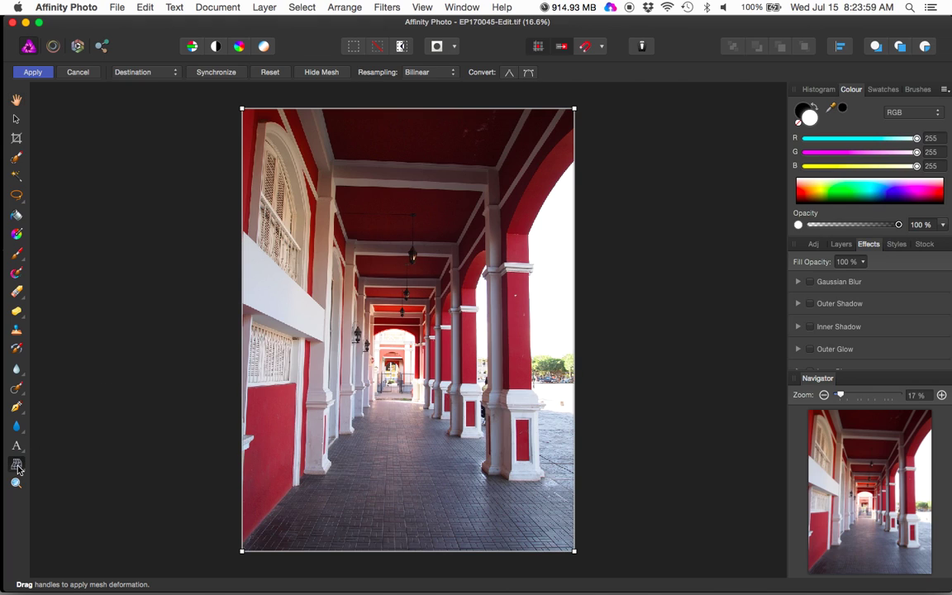
{"action": "left_click_drag", "start_coordinate": [18, 469], "coordinate": [41, 484]}
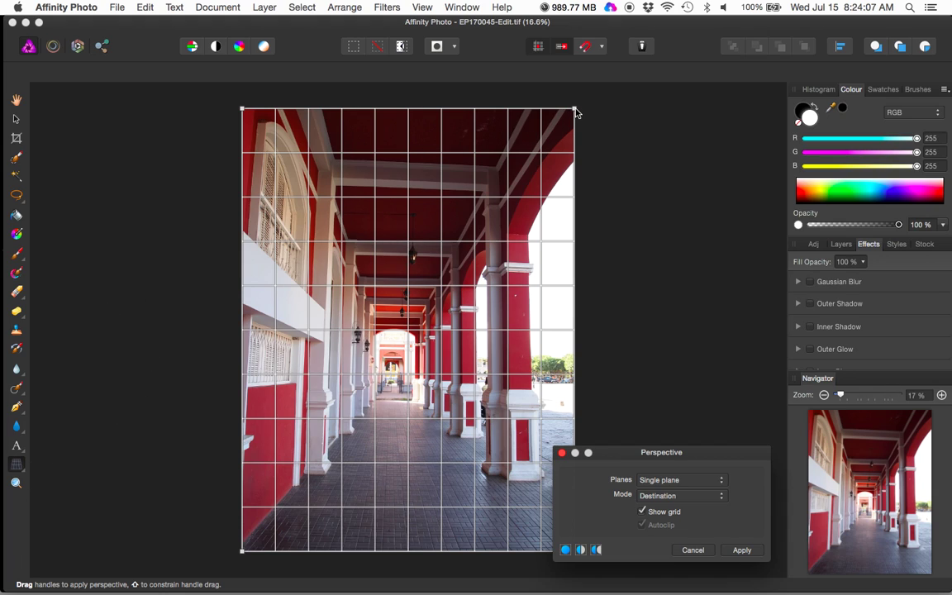
{"action": "left_click_drag", "start_coordinate": [575, 110], "coordinate": [588, 106]}
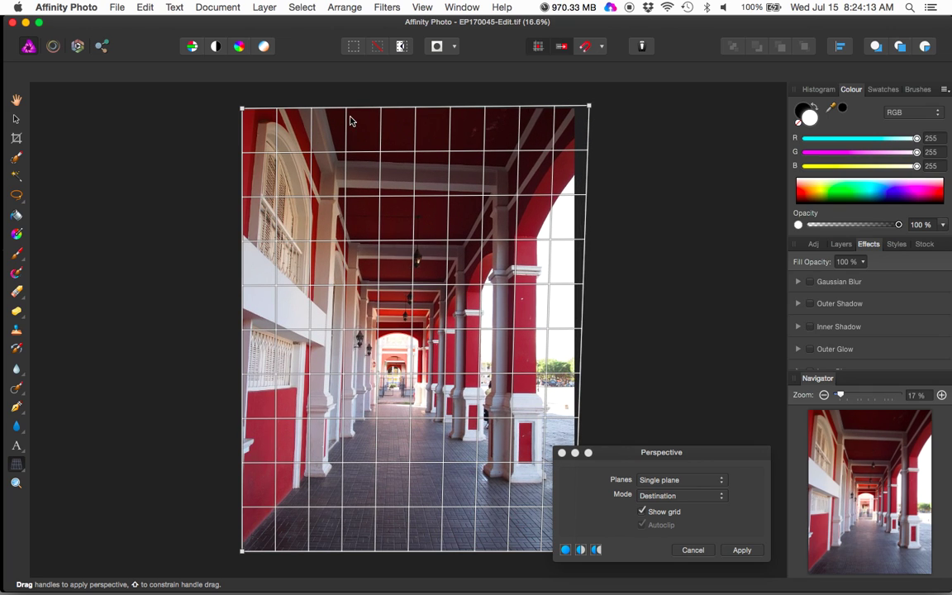
{"action": "left_click_drag", "start_coordinate": [241, 108], "coordinate": [216, 114]}
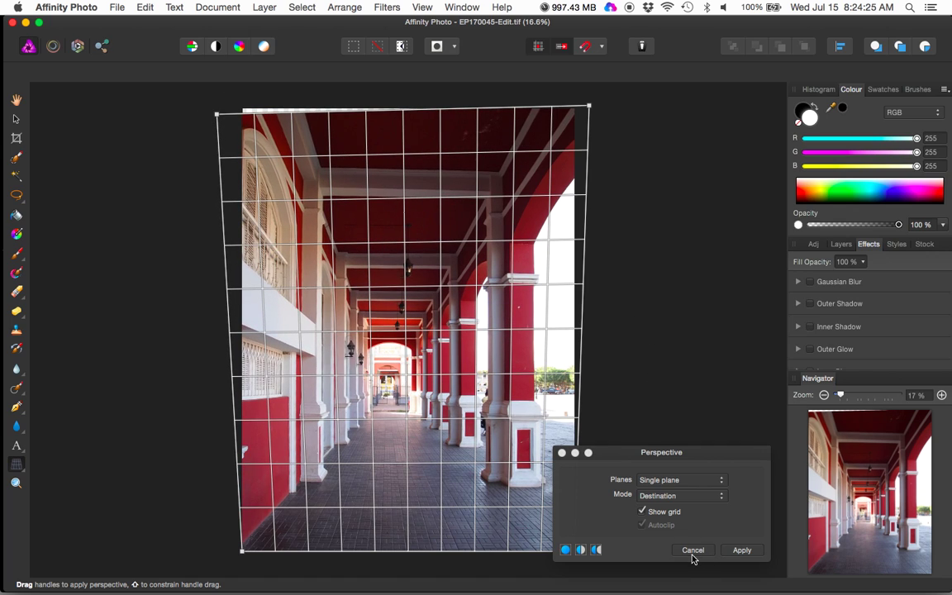
{"action": "left_click", "coordinate": [740, 550]}
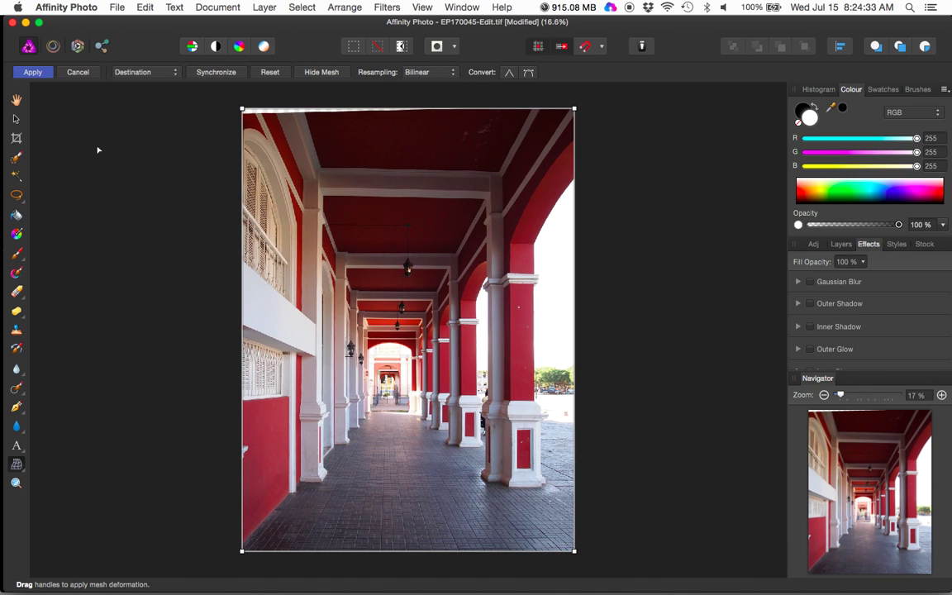
Save EP170045-Edit.tif in Affinity Photo and switch back to Lightroom
{"action": "left_click", "coordinate": [117, 8]}
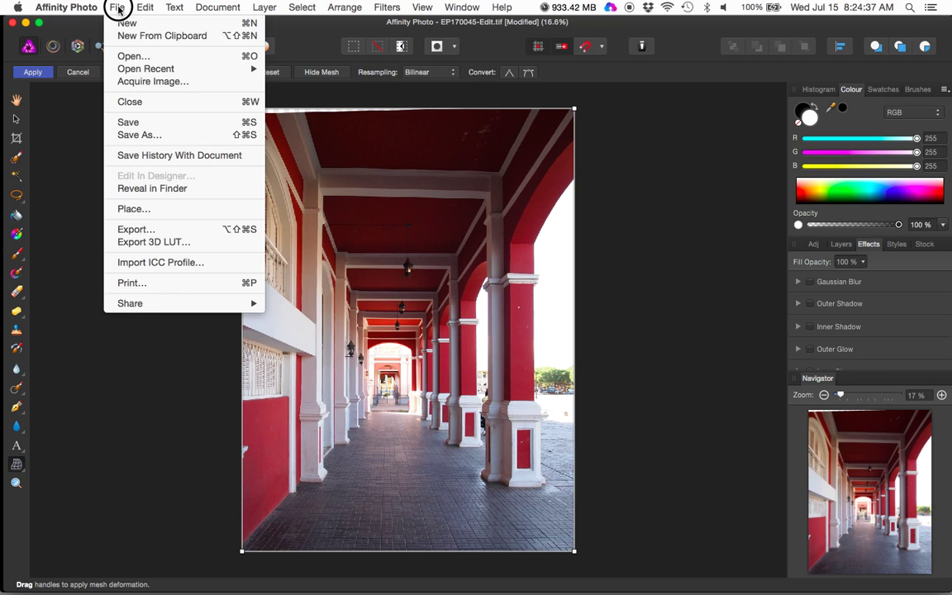
{"action": "left_click", "coordinate": [154, 123]}
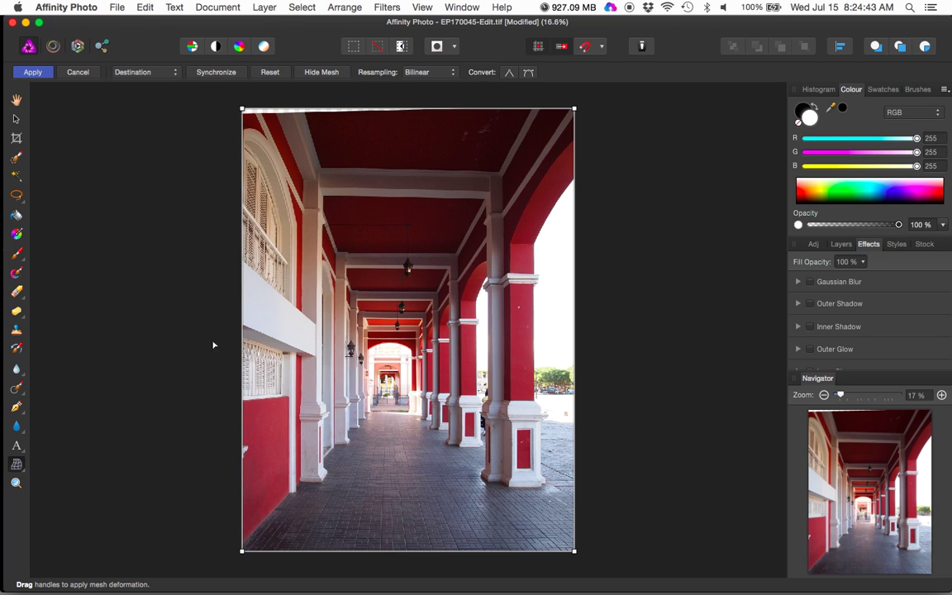
{"action": "left_click", "coordinate": [312, 567]}
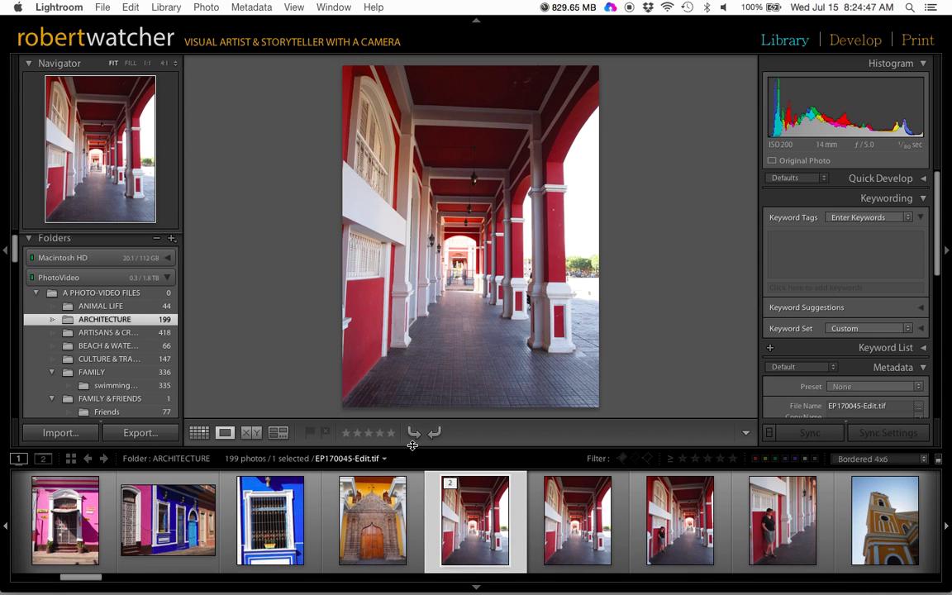
Flip between the edited TIFF and its stacked original JPG to compare them
{"action": "left_click", "coordinate": [543, 531]}
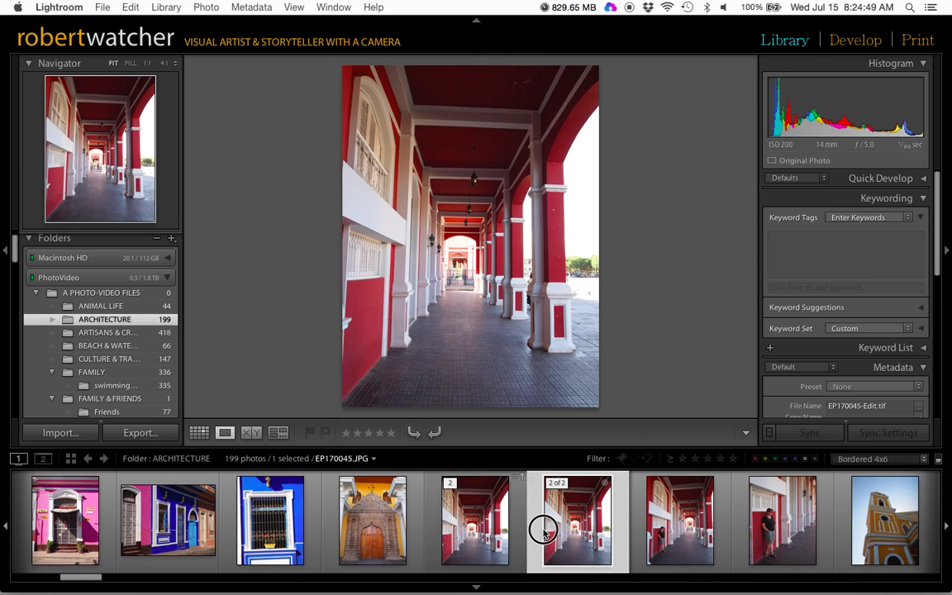
{"action": "left_click", "coordinate": [487, 517]}
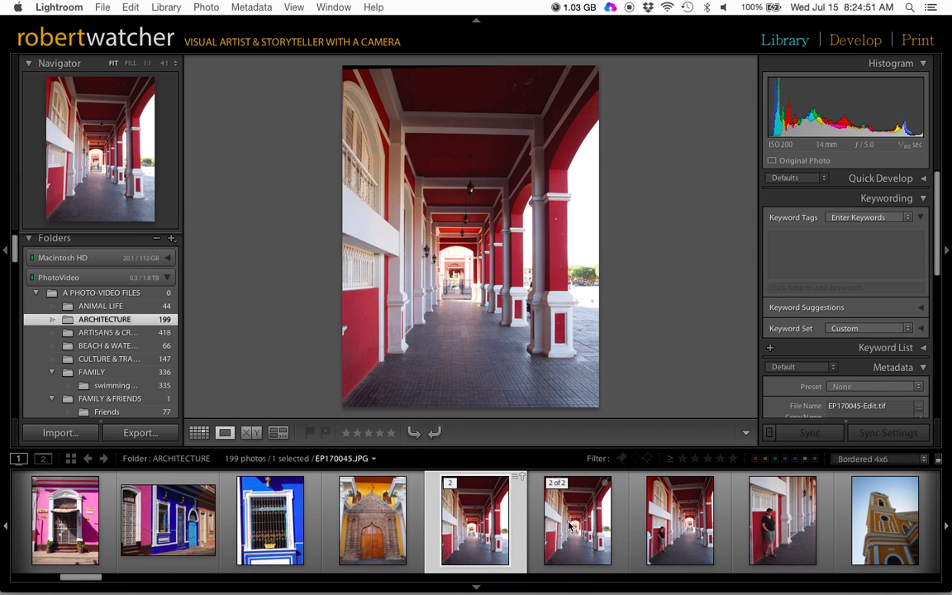
{"action": "left_click", "coordinate": [570, 526]}
{"action": "key", "text": "Left"}
Select the original EP170045.JPG together with the next photo, EP170046.JPG
{"action": "left_click", "coordinate": [555, 510]}
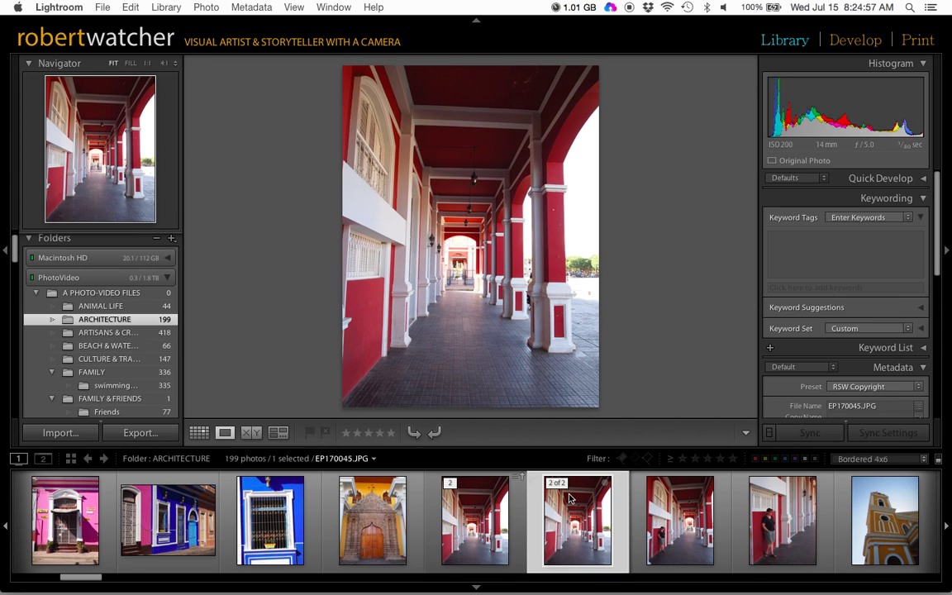
{"action": "left_click", "coordinate": [673, 524]}
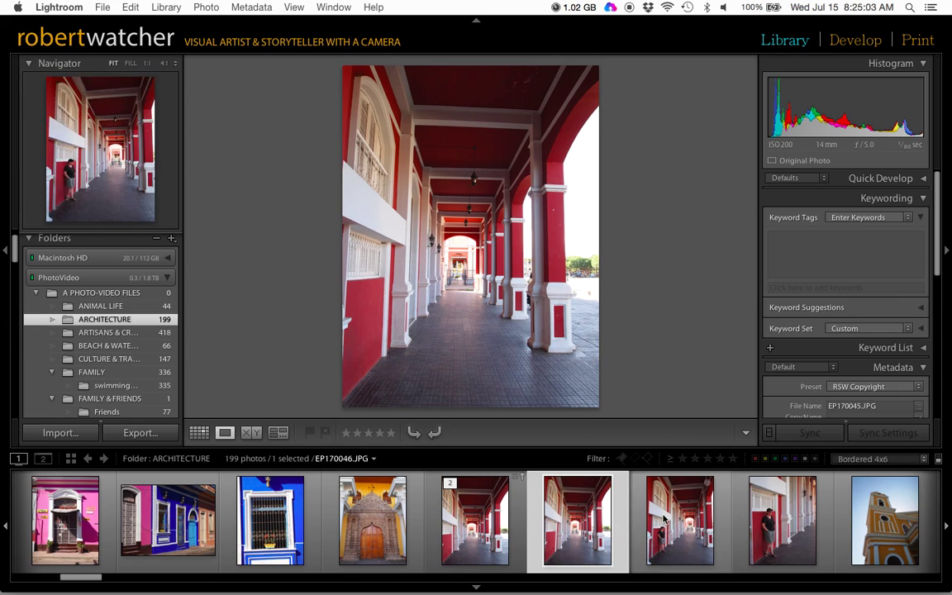
{"action": "right_click", "coordinate": [686, 507]}
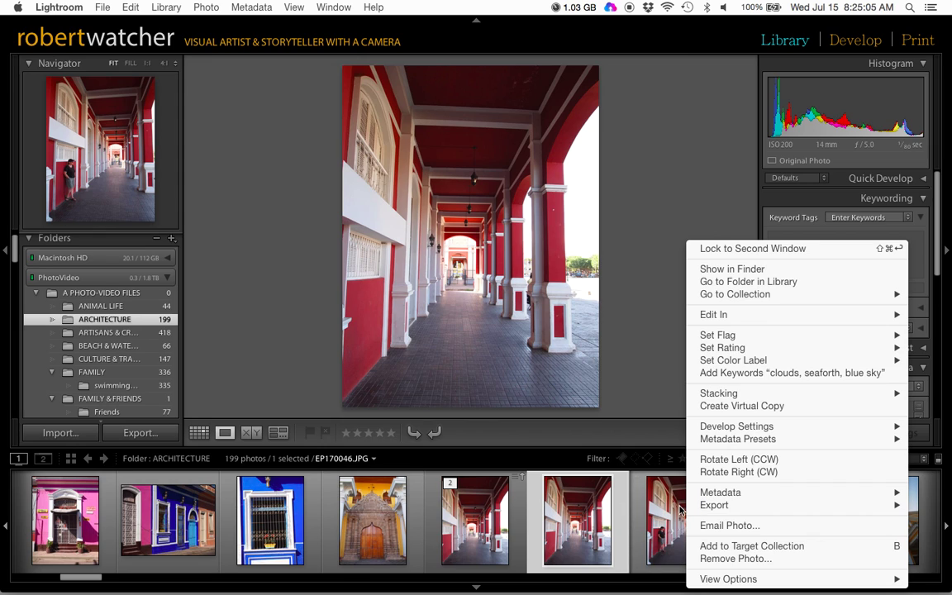
{"action": "key", "text": "Escape"}
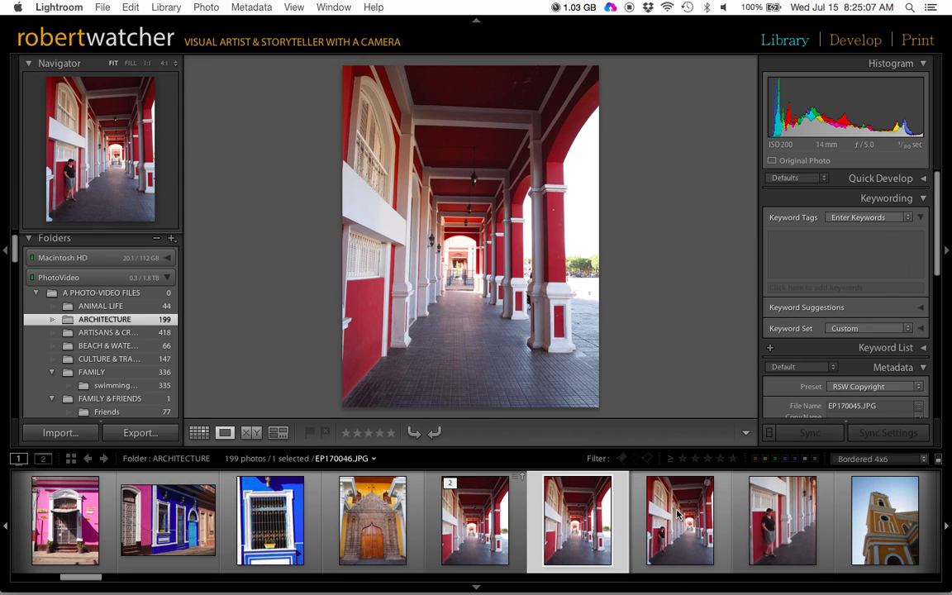
{"action": "left_click", "coordinate": [692, 512], "text": "super"}
{"action": "left_click", "coordinate": [593, 506]}
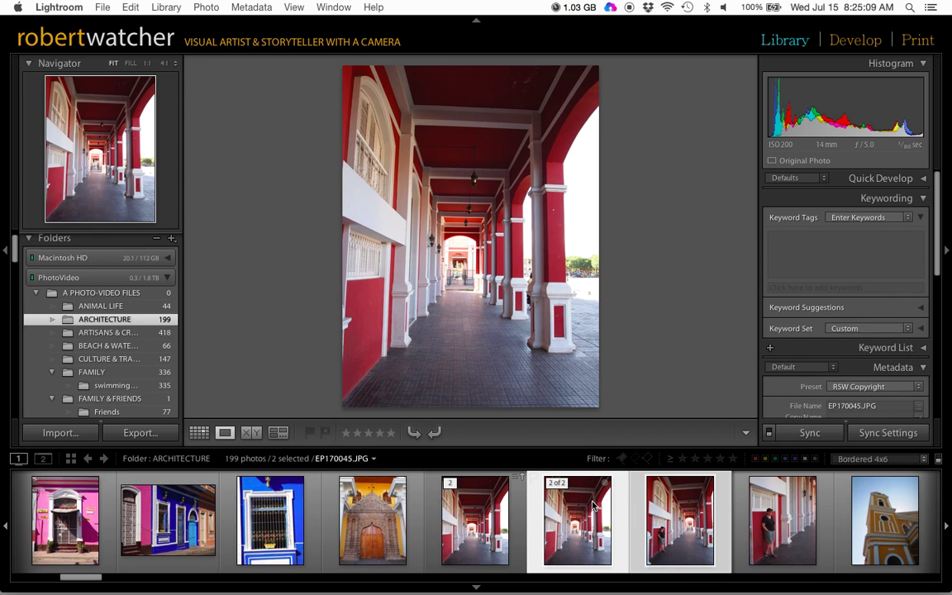
{"action": "right_click", "coordinate": [593, 506]}
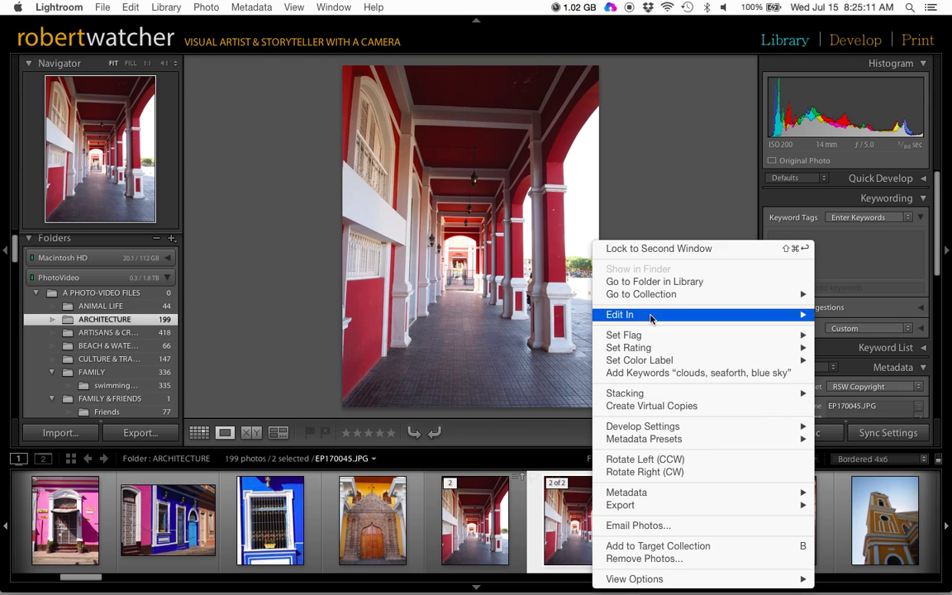
{"action": "mouse_move", "coordinate": [647, 315]}
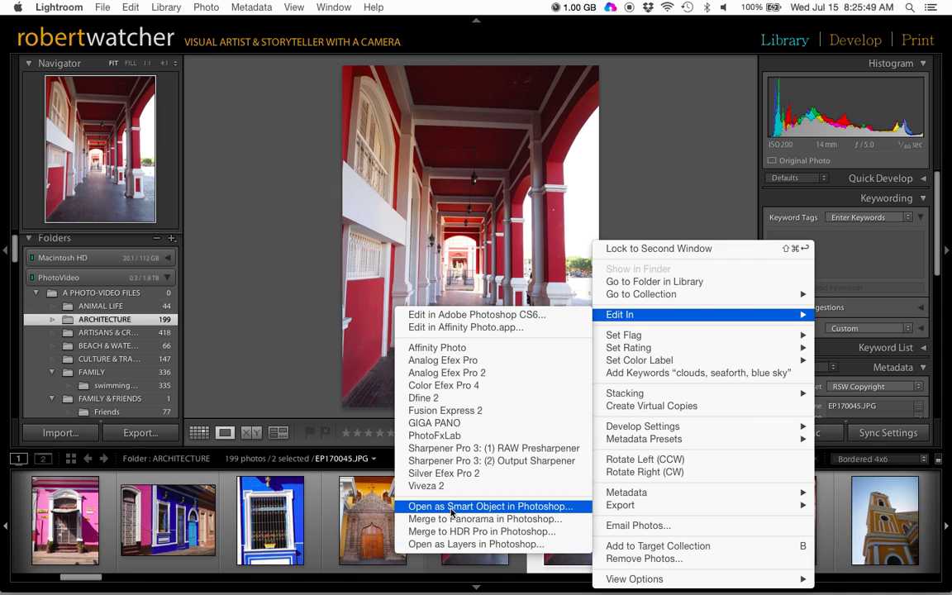
{"action": "left_click", "coordinate": [658, 136]}
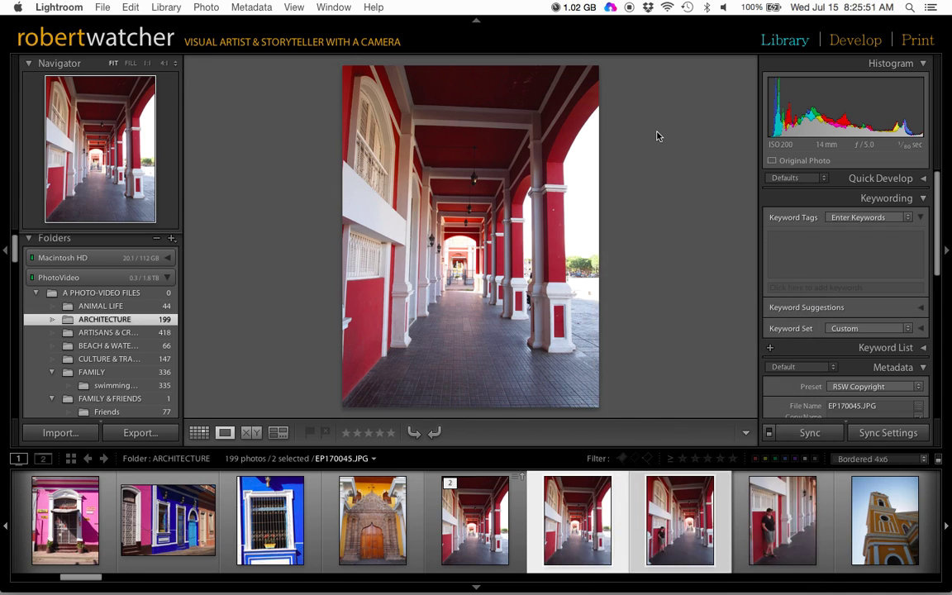